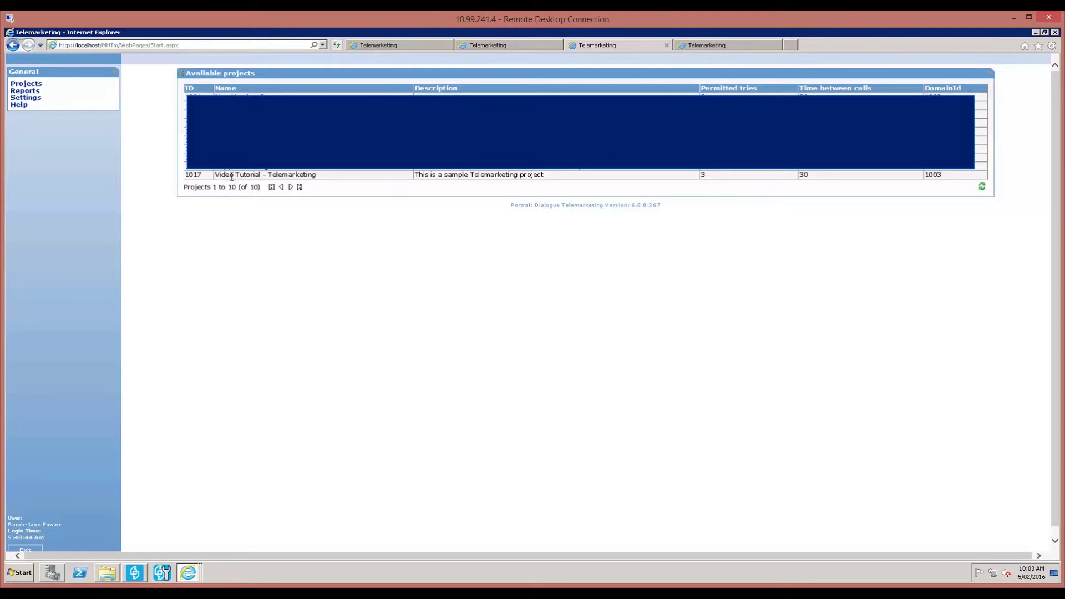
# Open the Video Tutorial - Telemarketing project, search for participants with branch name lismore, and open a participant from the results
pyautogui.click(232, 177)
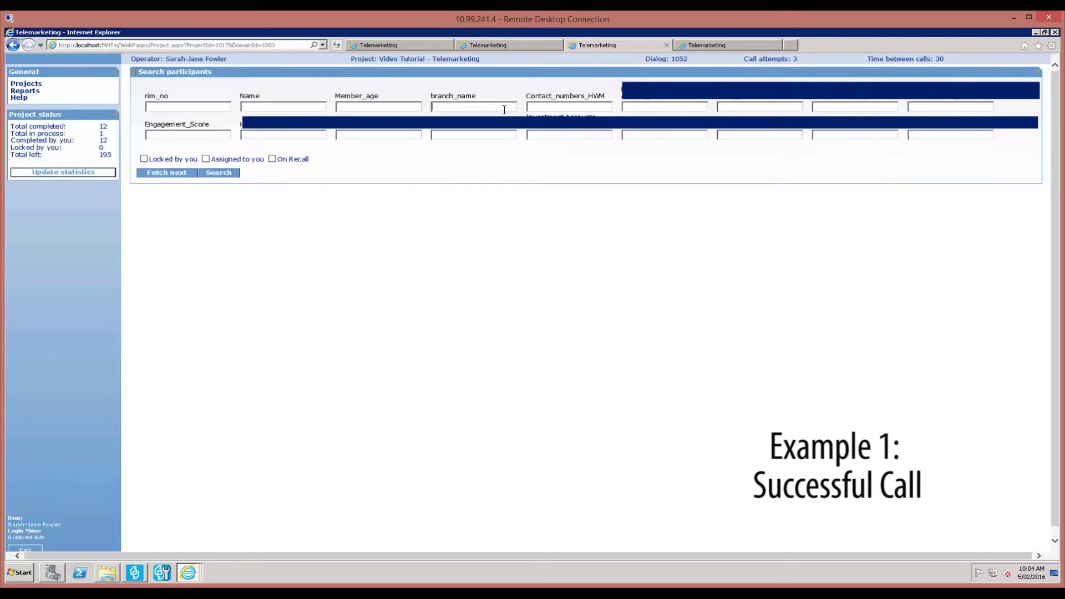
pyautogui.write('lismore')
pyautogui.press('Return')
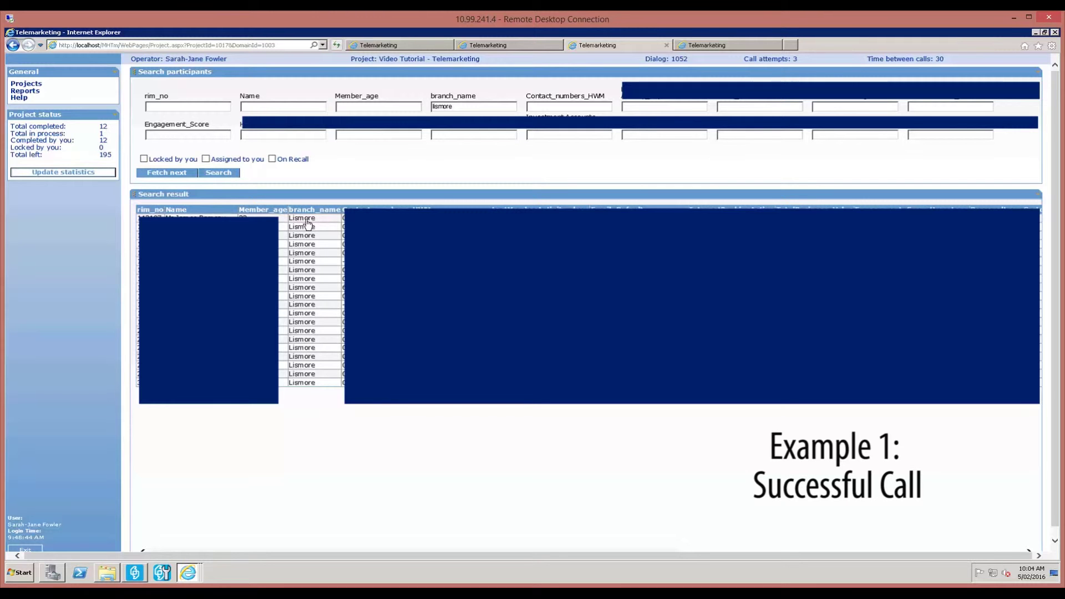
pyautogui.click(308, 274)
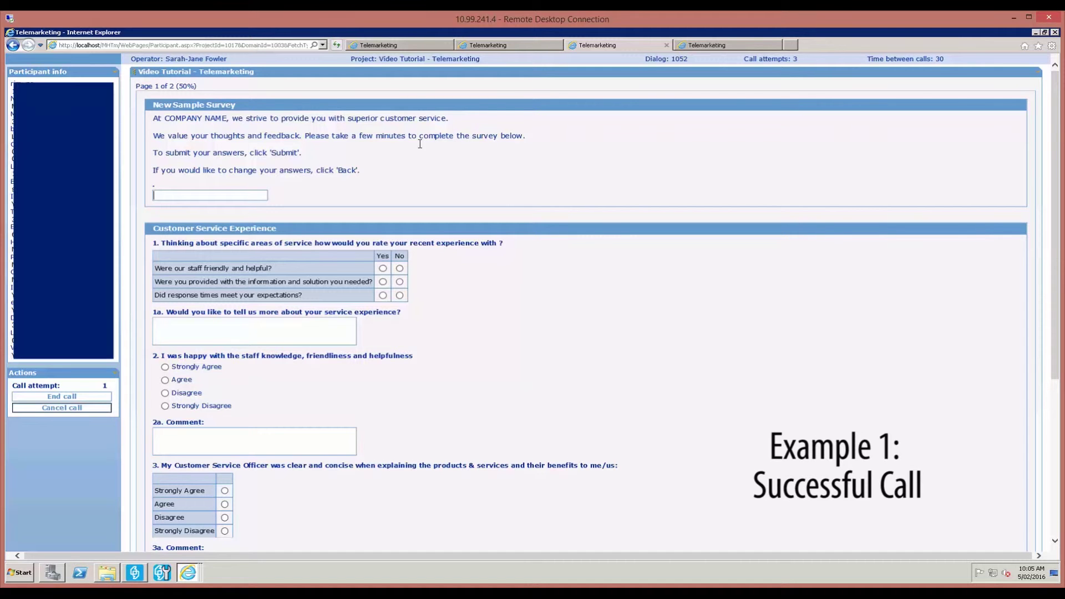
# Answer Yes to all three parts of survey question 1 and enter test as the comment in 1a
pyautogui.write('test')
pyautogui.press('BackSpace')
pyautogui.press('BackSpace')
pyautogui.press('BackSpace')
pyautogui.press('BackSpace')
pyautogui.click(382, 268)
pyautogui.click(383, 281)
pyautogui.click(288, 338)
pyautogui.write('test')
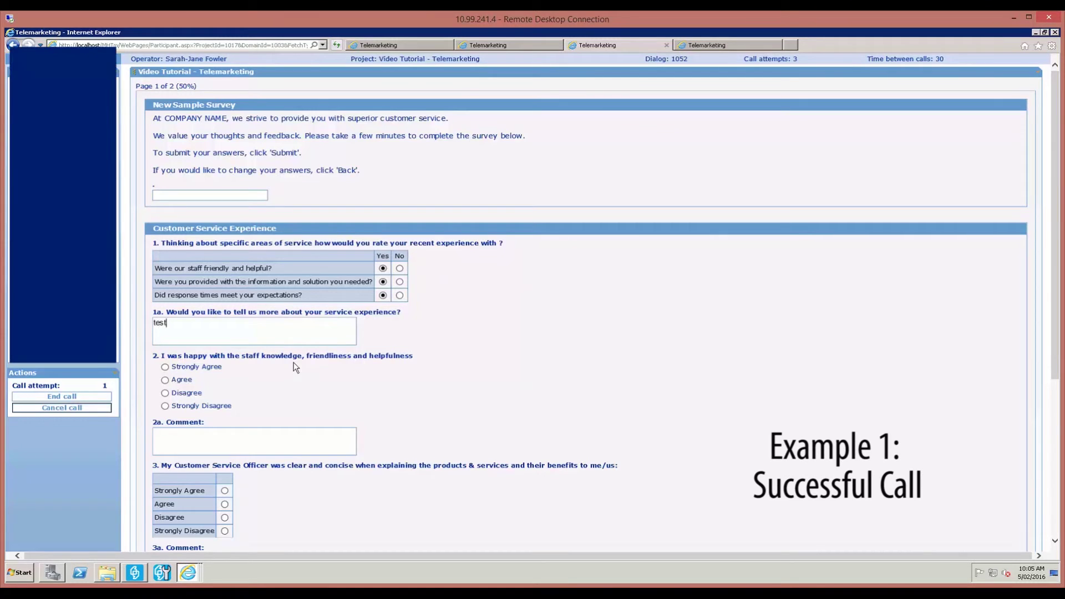
# Answer survey question 2 with Strongly Agree and enter test as its comment in 2a
pyautogui.scroll(-5, 168, 237)
pyautogui.click(165, 117)
pyautogui.click(177, 200)
pyautogui.write('test')
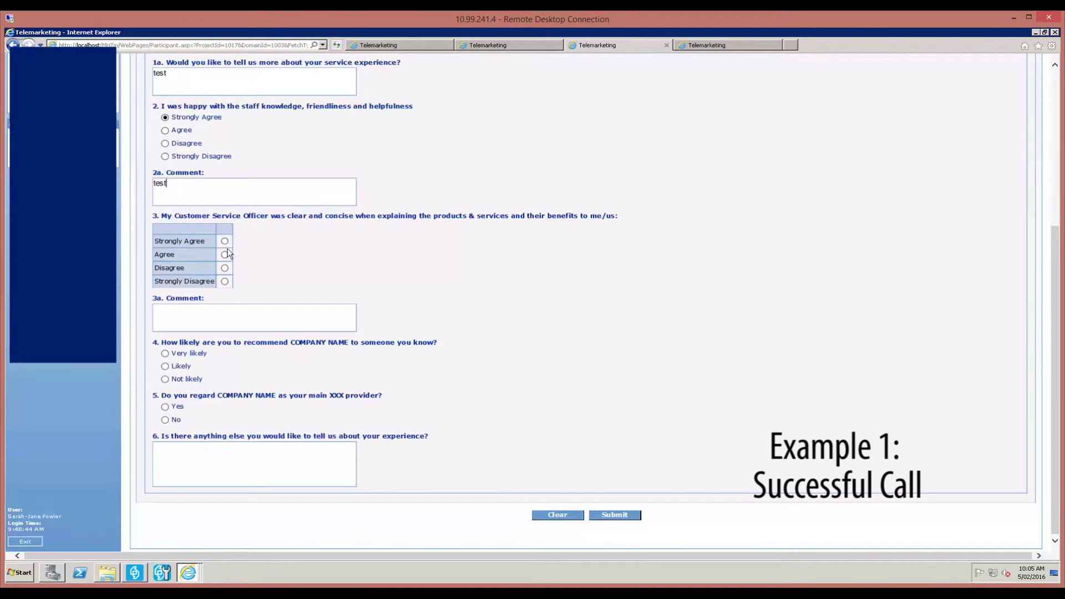
# Answer question 3 Strongly Agree, question 4 Very likely and question 5 Yes, entering test in comment 3a and question 6
pyautogui.click(224, 243)
pyautogui.write('test')
pyautogui.click(165, 406)
pyautogui.click(172, 454)
pyautogui.write('test')
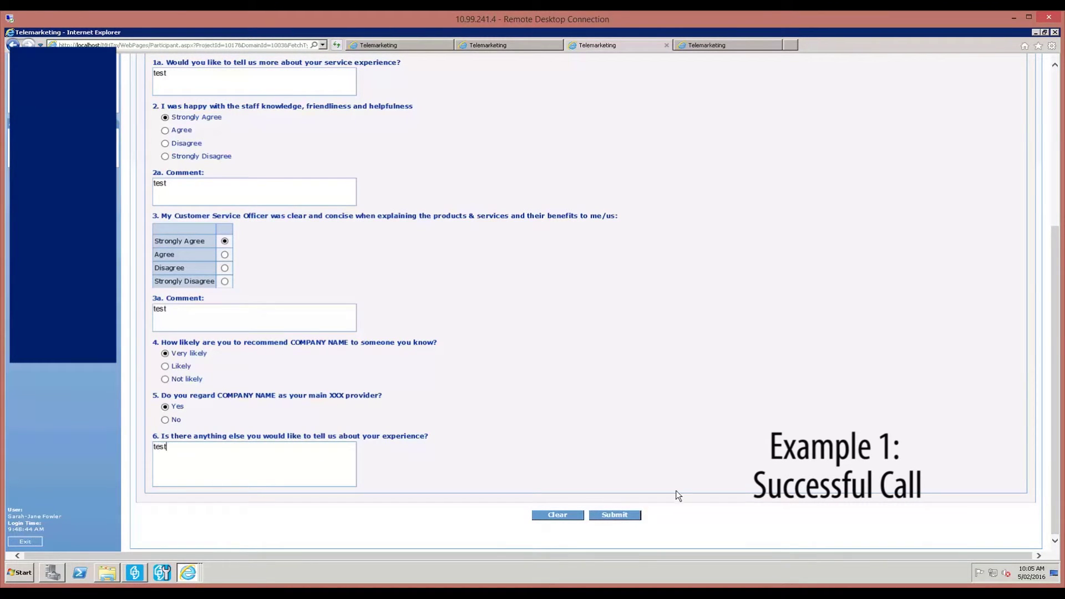
# Submit the completed survey and update the project statistics
pyautogui.click(636, 518)
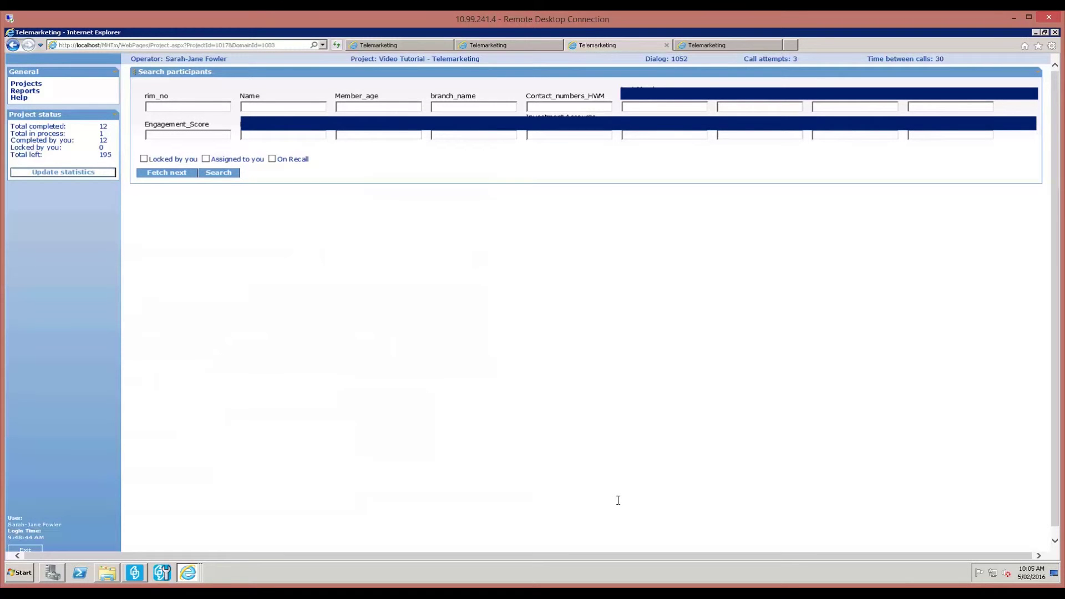
pyautogui.click(56, 173)
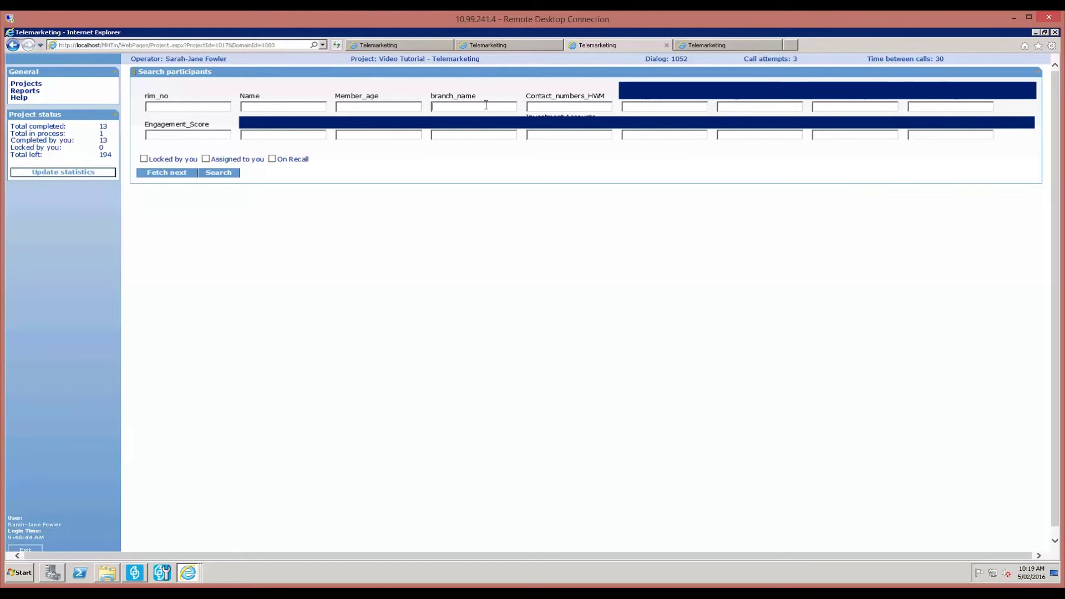
# Search for participants with branch name lismore and open the first participant in the results
pyautogui.write('lismore')
pyautogui.press('Return')
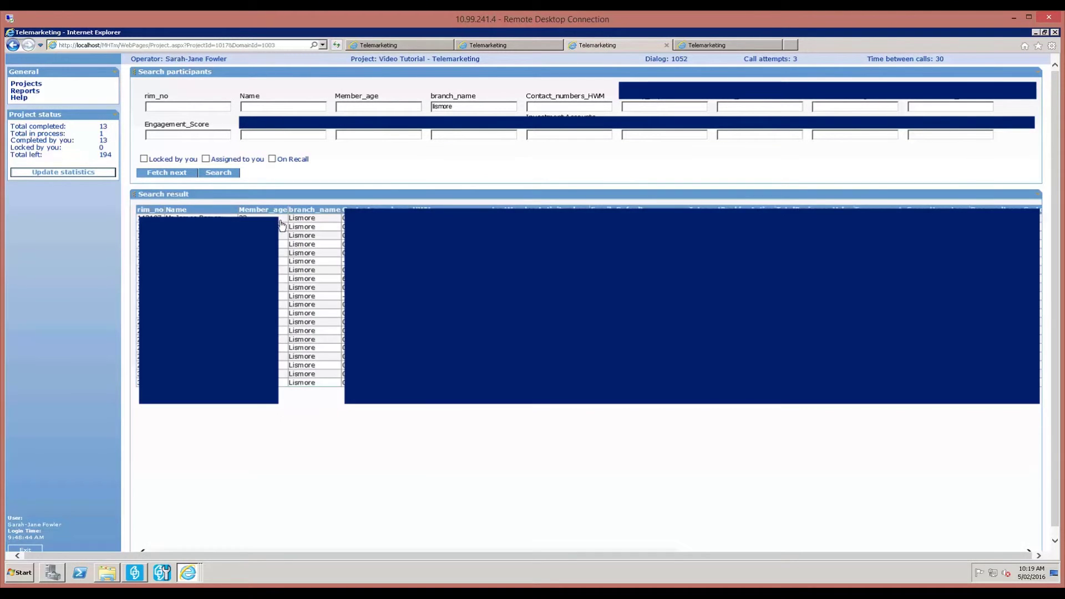
pyautogui.click(301, 224)
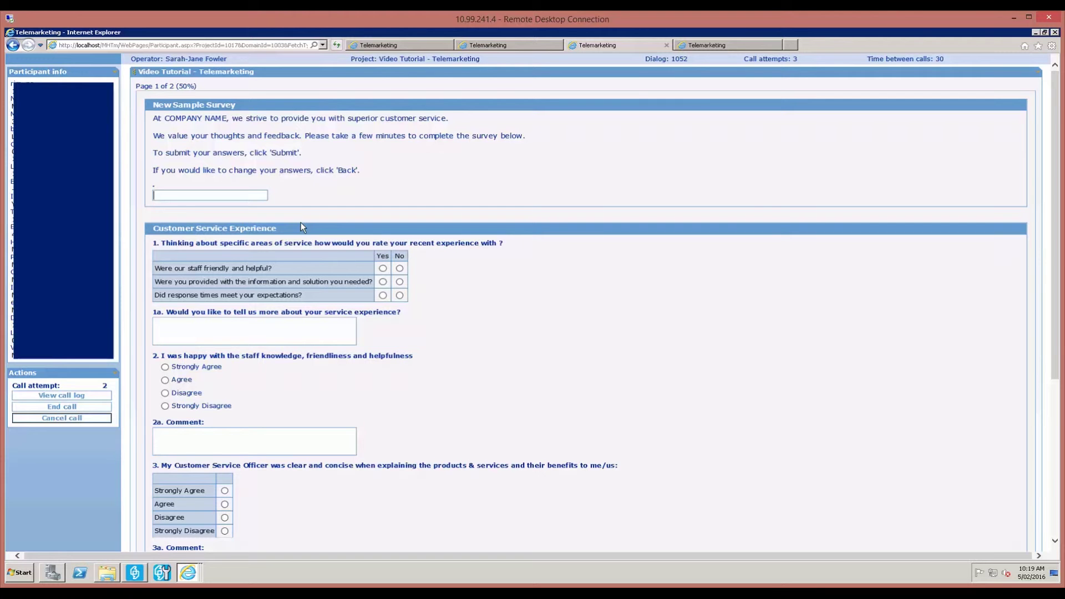
# Cancel this participant's call and confirm moving the participant back into the call queue
pyautogui.click(62, 418)
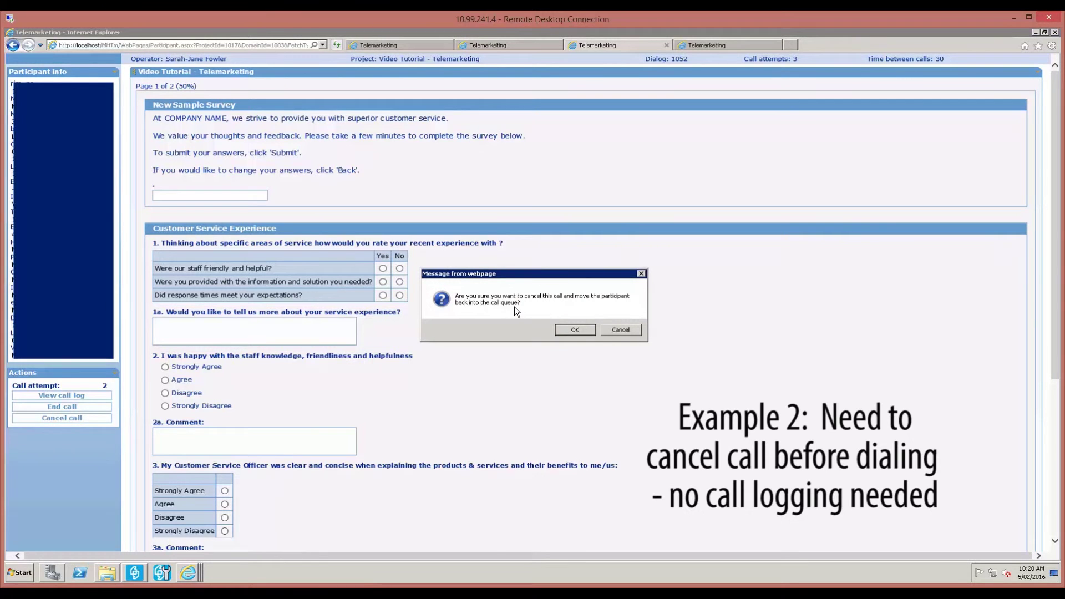
pyautogui.click(575, 330)
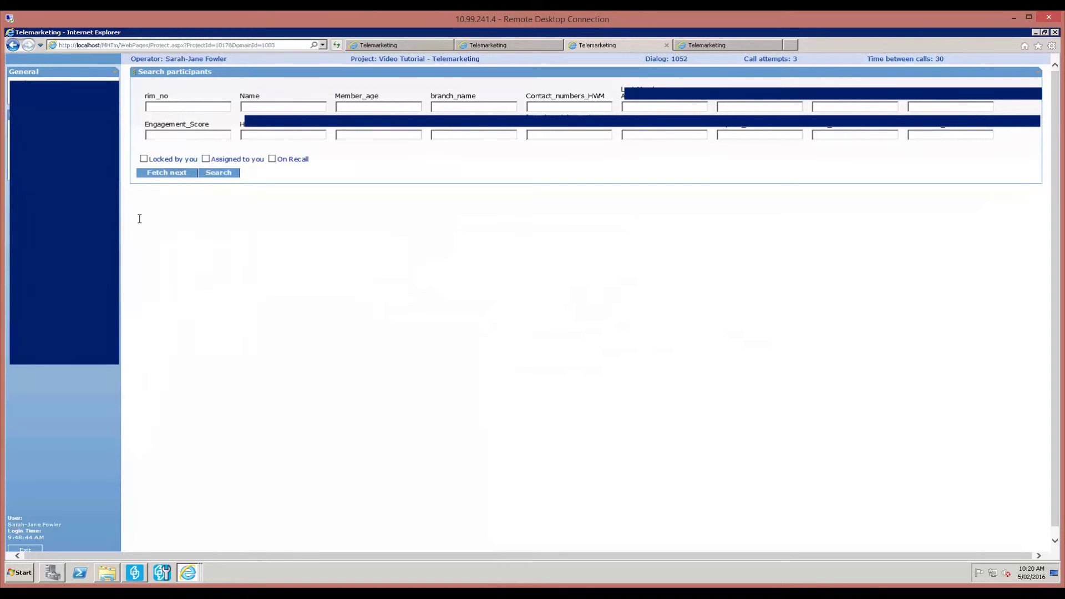
# Fetch the next participant and post the call as unsuccessful with the reason Line busy, updating the project statistics
pyautogui.click(159, 173)
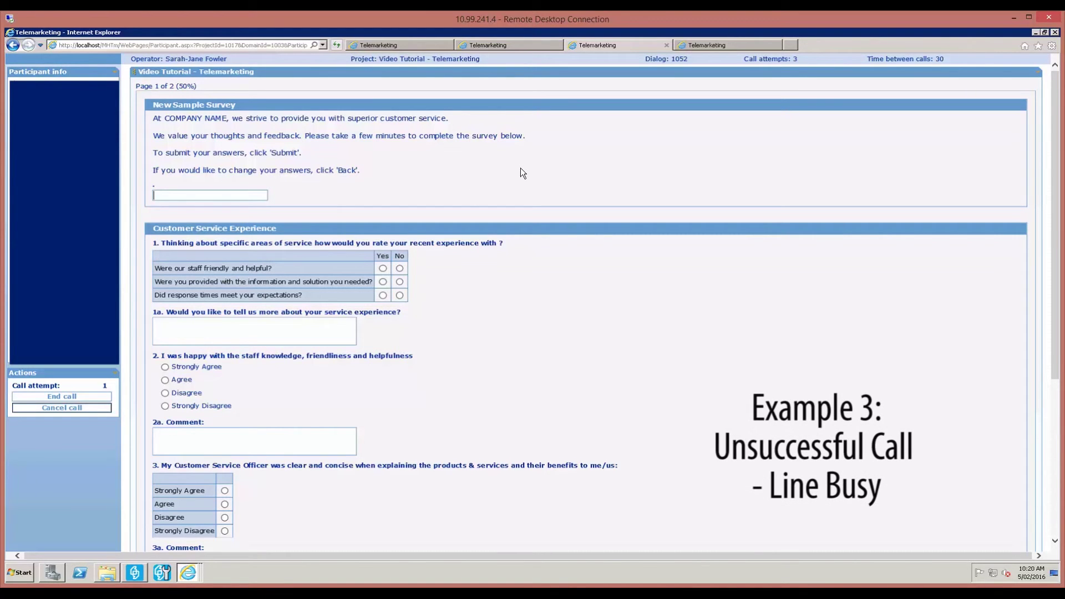
pyautogui.click(59, 401)
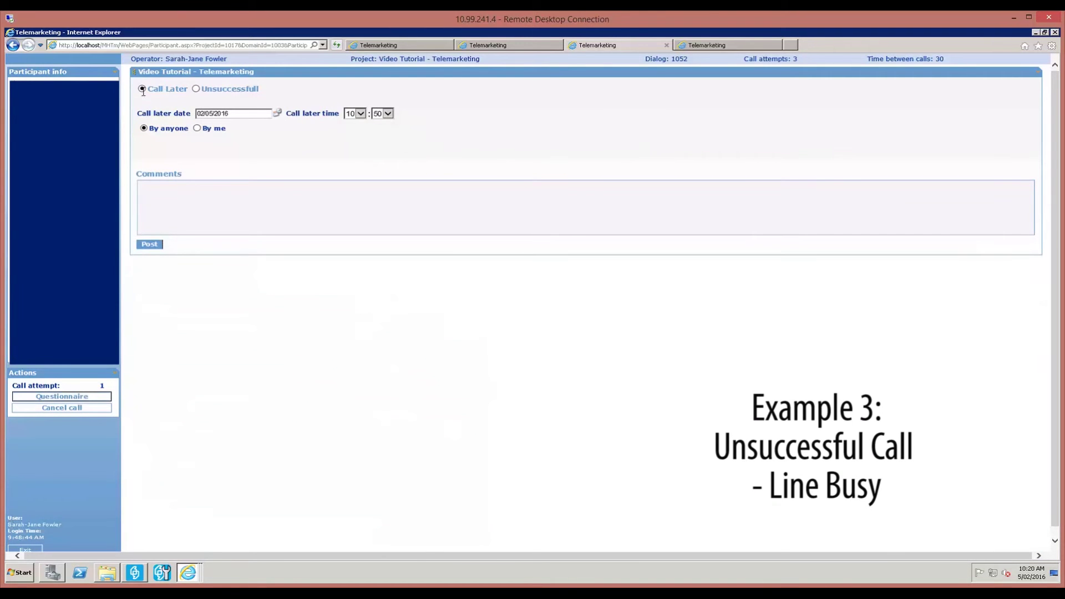
pyautogui.click(196, 90)
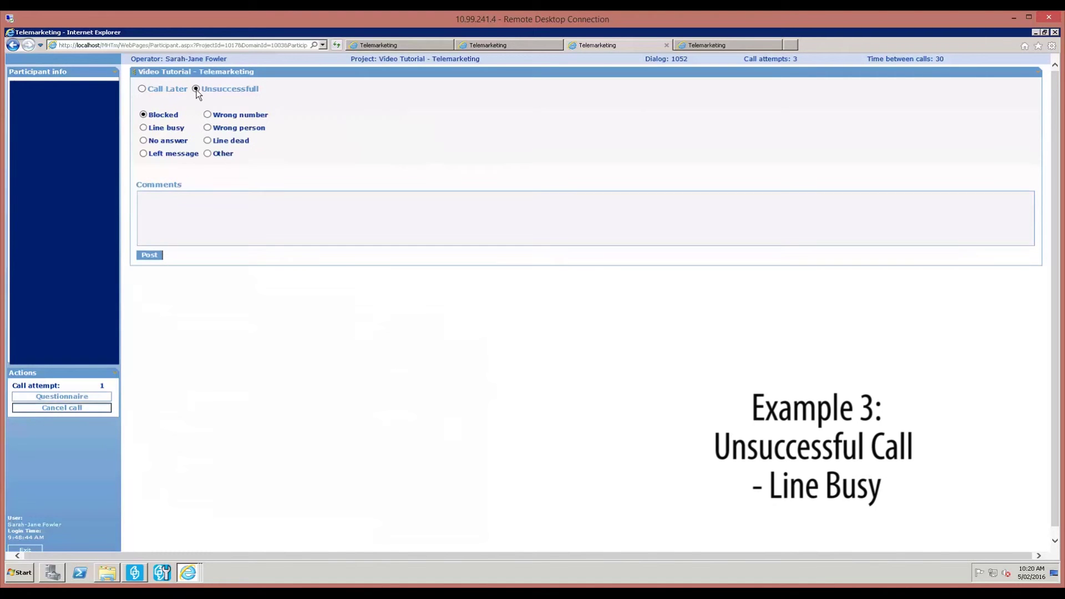
pyautogui.click(143, 129)
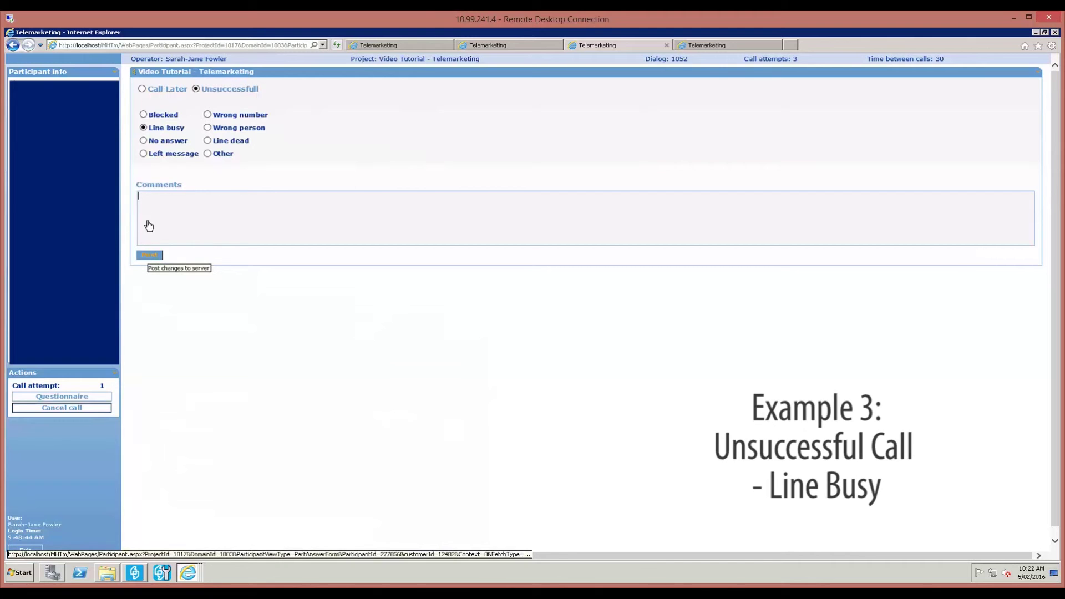
pyautogui.click(149, 254)
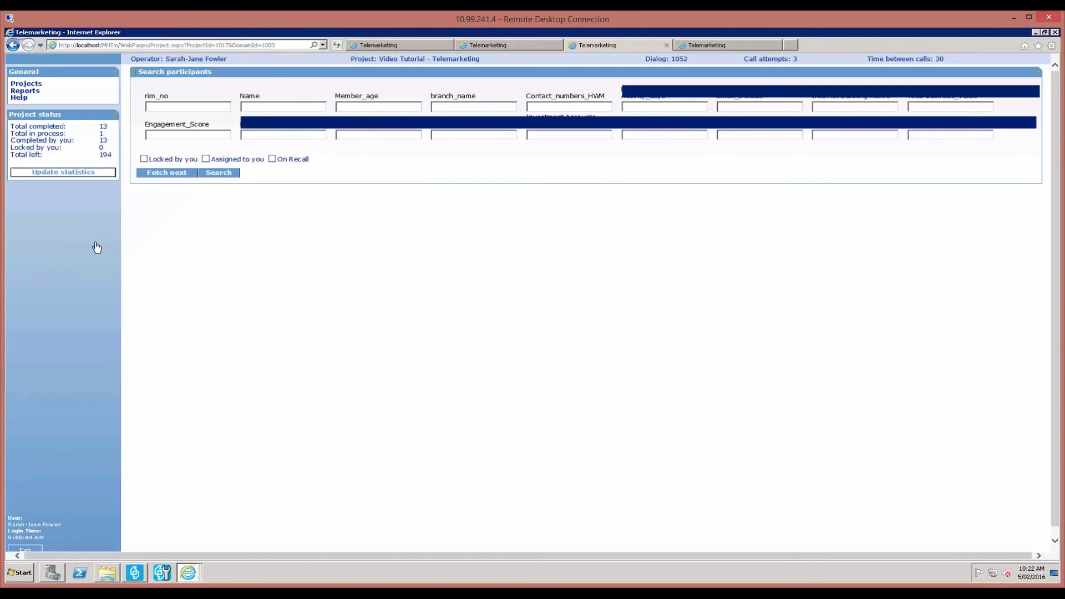
pyautogui.click(64, 177)
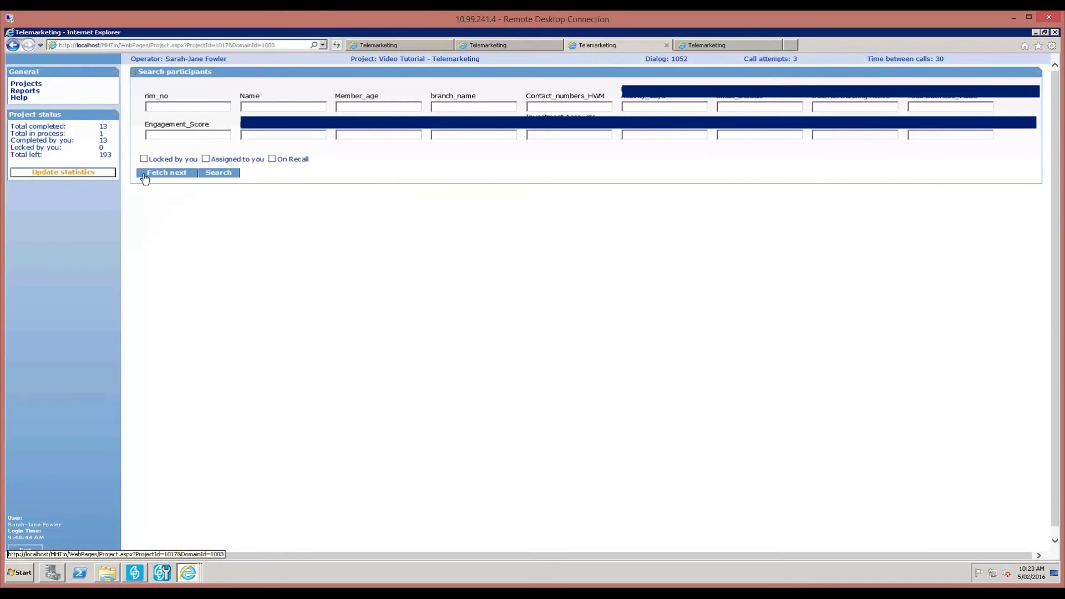
# Fetch the next participant and post a Call Later outcome for 02/05/2016 at 10:53, assigned By me, with the comment testing
pyautogui.click(167, 176)
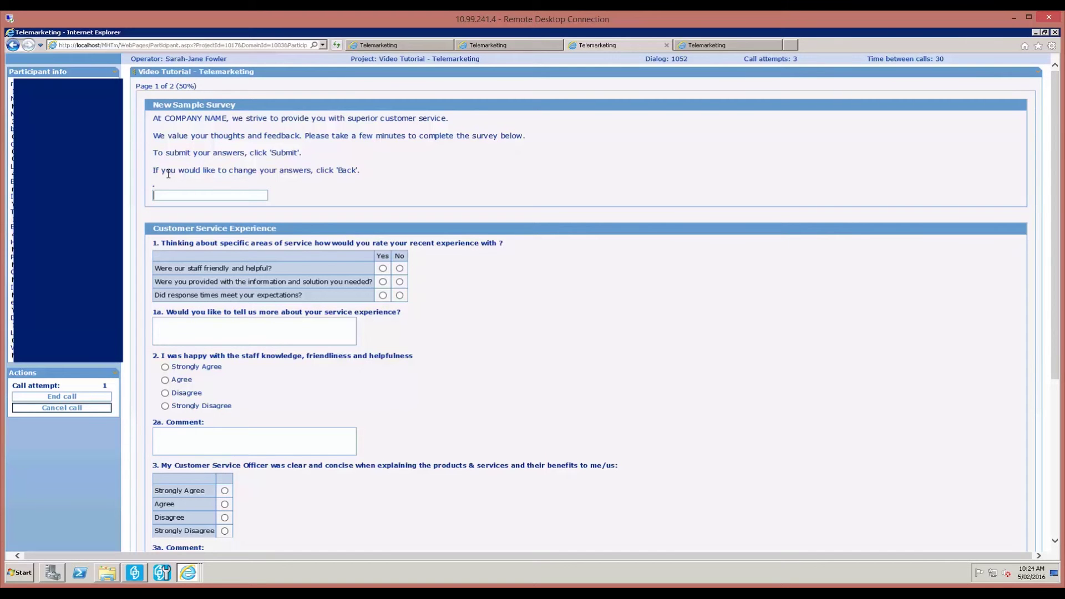
pyautogui.click(73, 397)
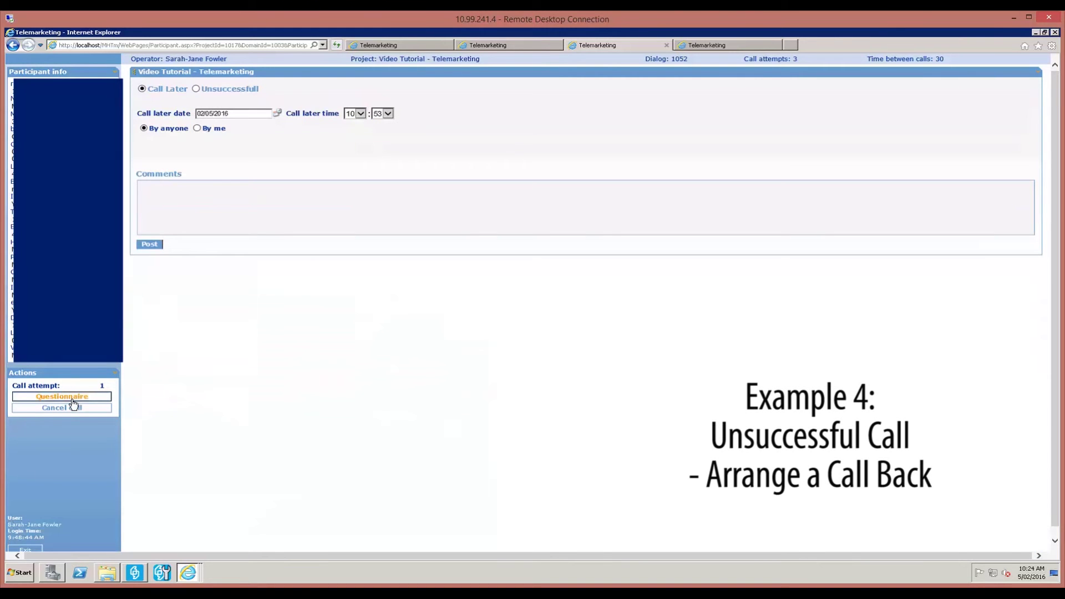
pyautogui.click(277, 113)
pyautogui.click(299, 90)
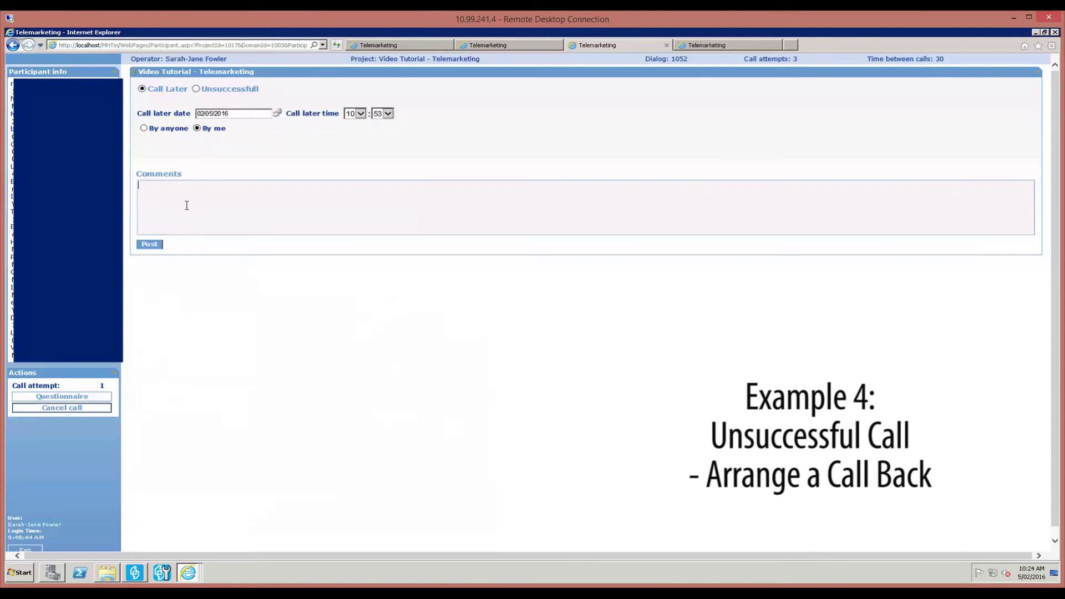
pyautogui.write('testing')
pyautogui.click(147, 245)
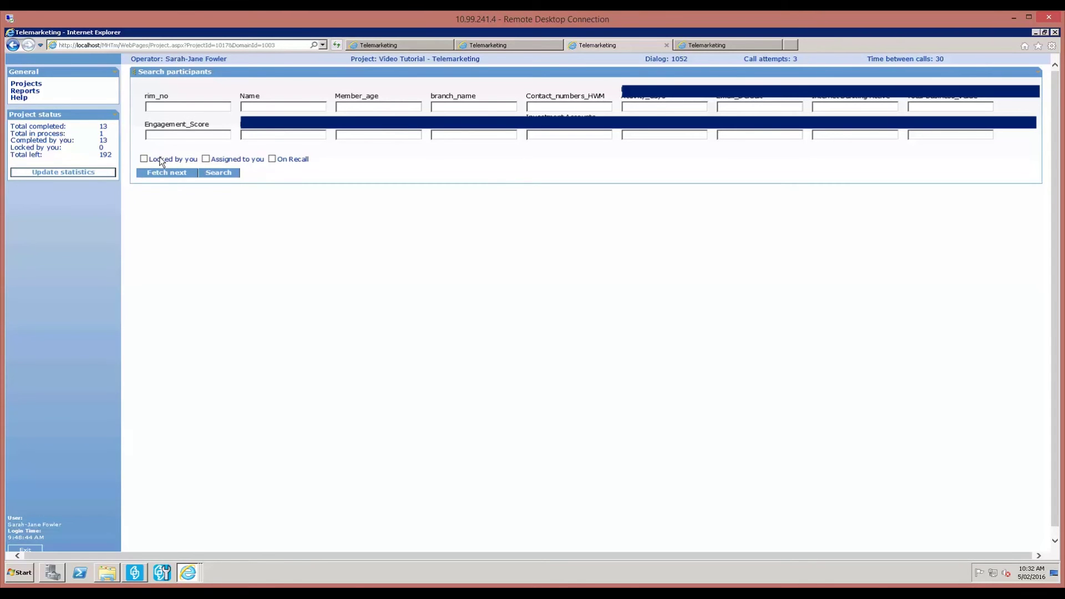
# Search for participants locked by you, and run a separate search for only those assigned to you
pyautogui.click(143, 159)
pyautogui.click(217, 171)
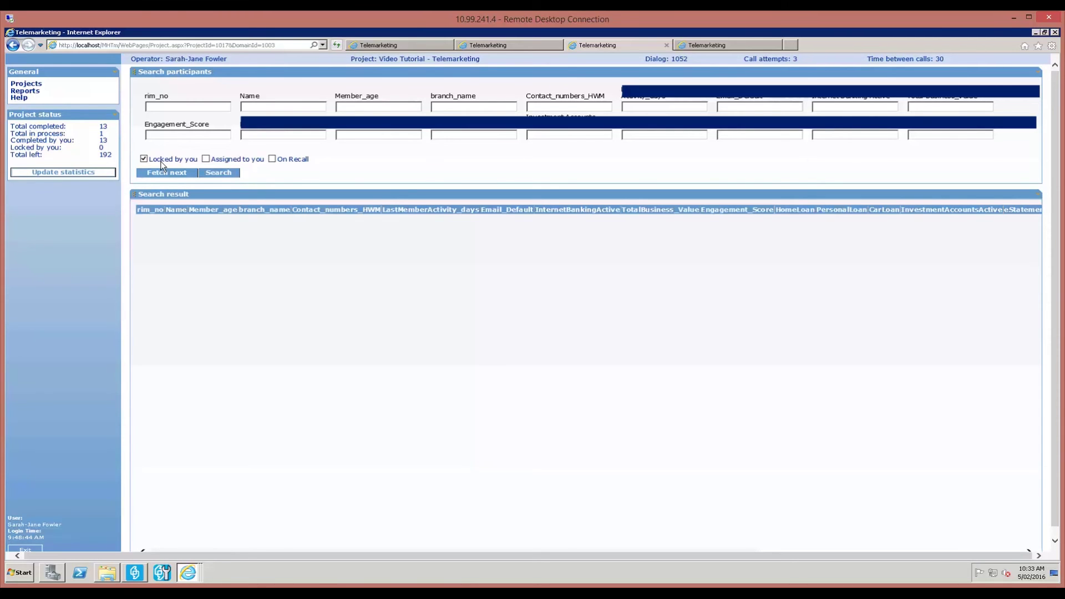
pyautogui.click(145, 160)
pyautogui.click(206, 160)
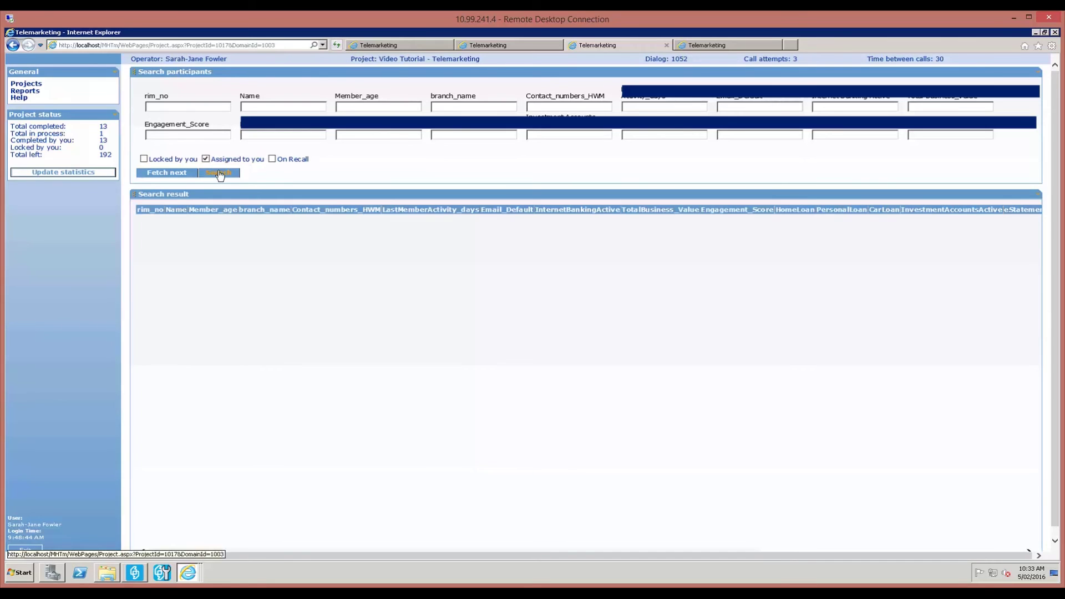
pyautogui.click(219, 173)
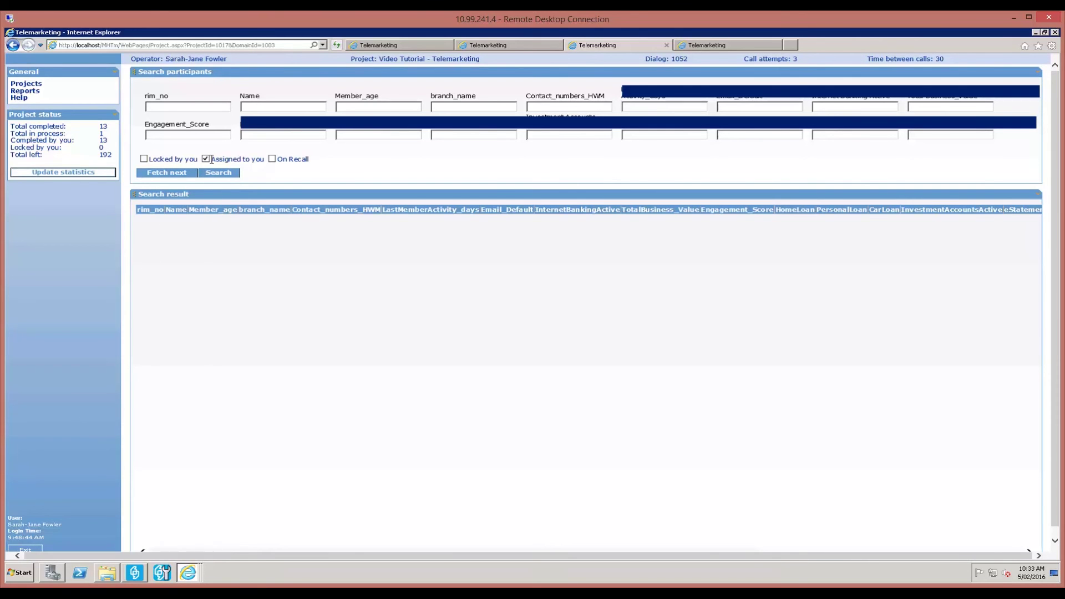
# Search for only the participants on recall and open the first participant in the results
pyautogui.click(207, 159)
pyautogui.click(272, 160)
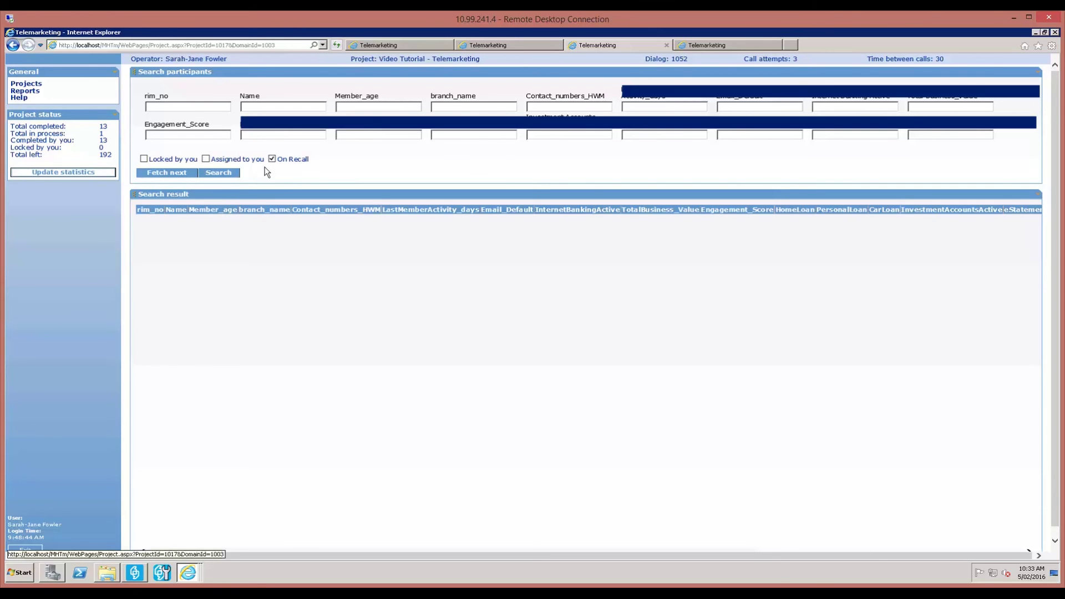
pyautogui.click(215, 173)
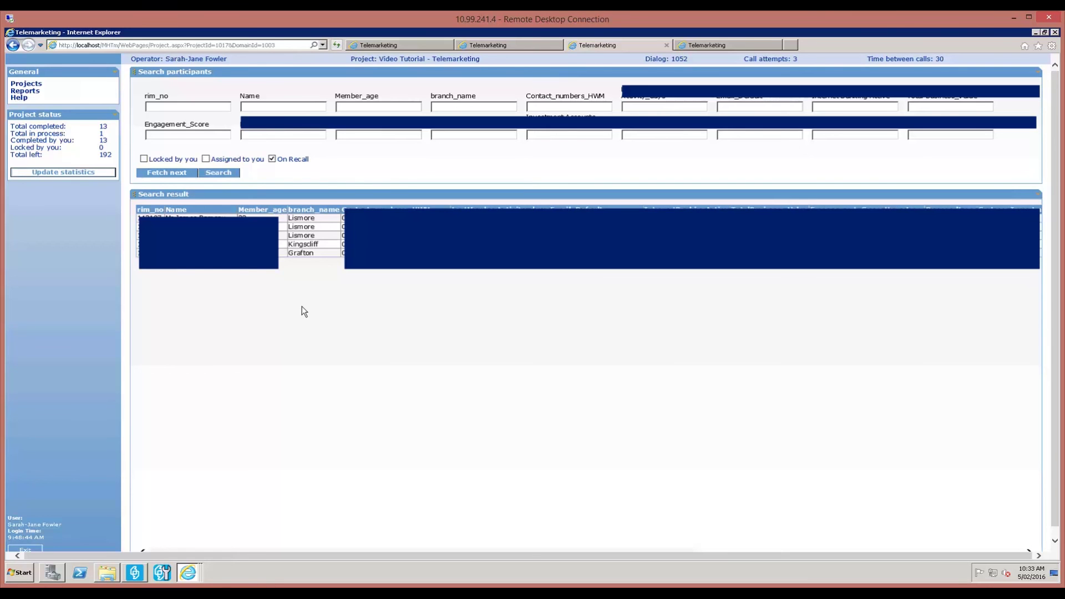
pyautogui.click(304, 221)
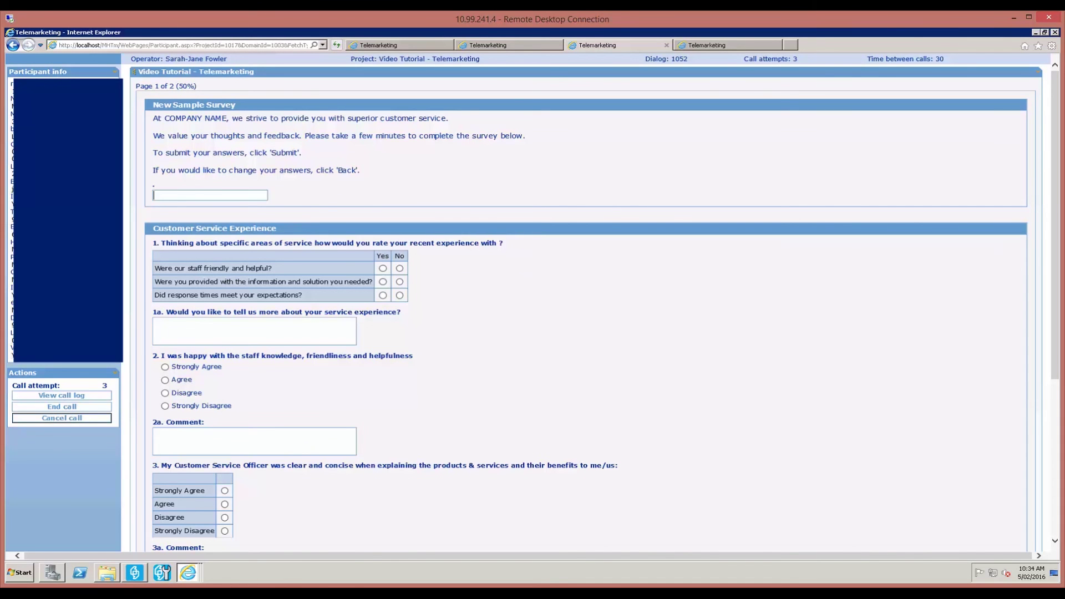
# Cancel the recalled participant's call and confirm returning them to the call queue
pyautogui.click(91, 418)
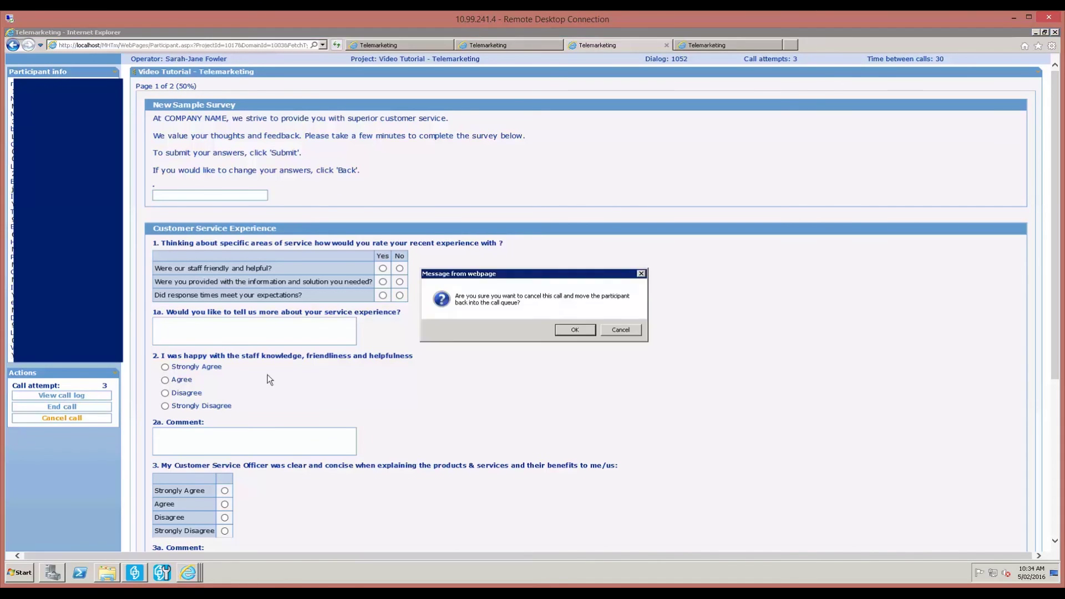
pyautogui.click(575, 330)
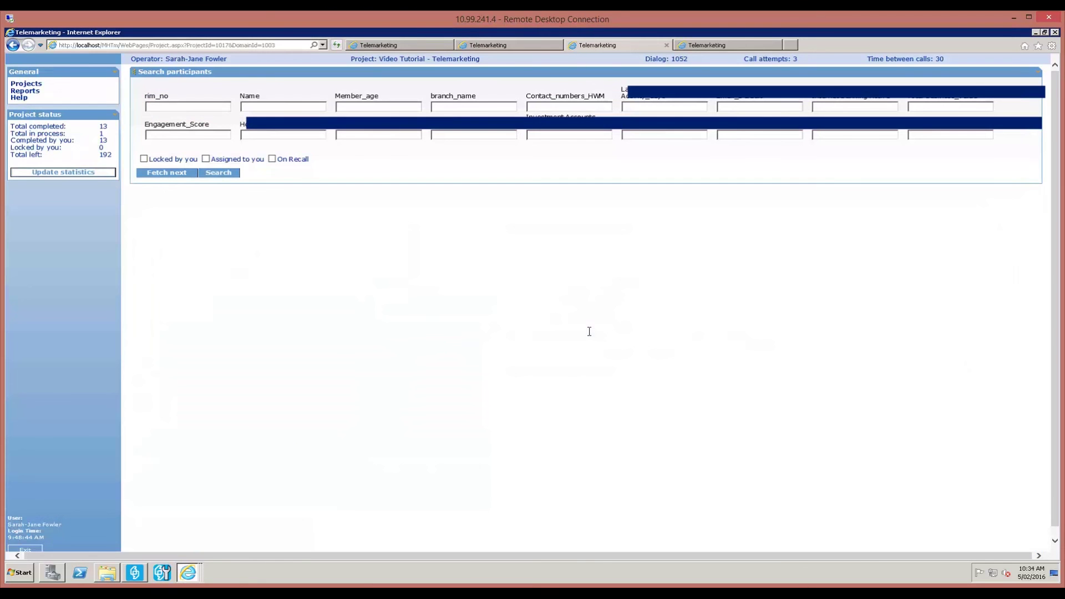